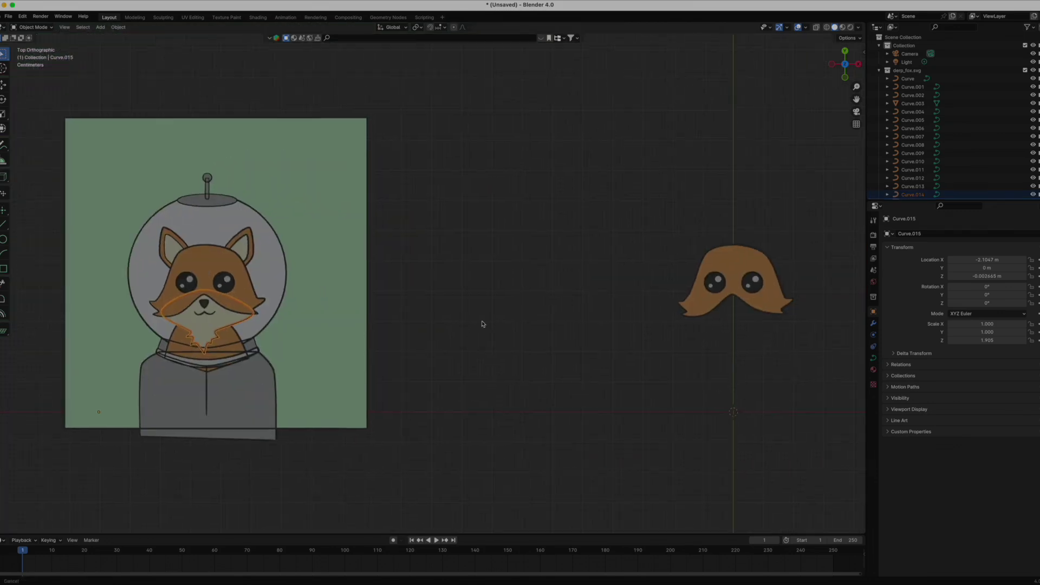
- Duplicate the fox's cream muzzle shape and move the copy along X to the separate head copy
key(shift+d)
key(x)
click(136, 338)
key(KP_Decimal)
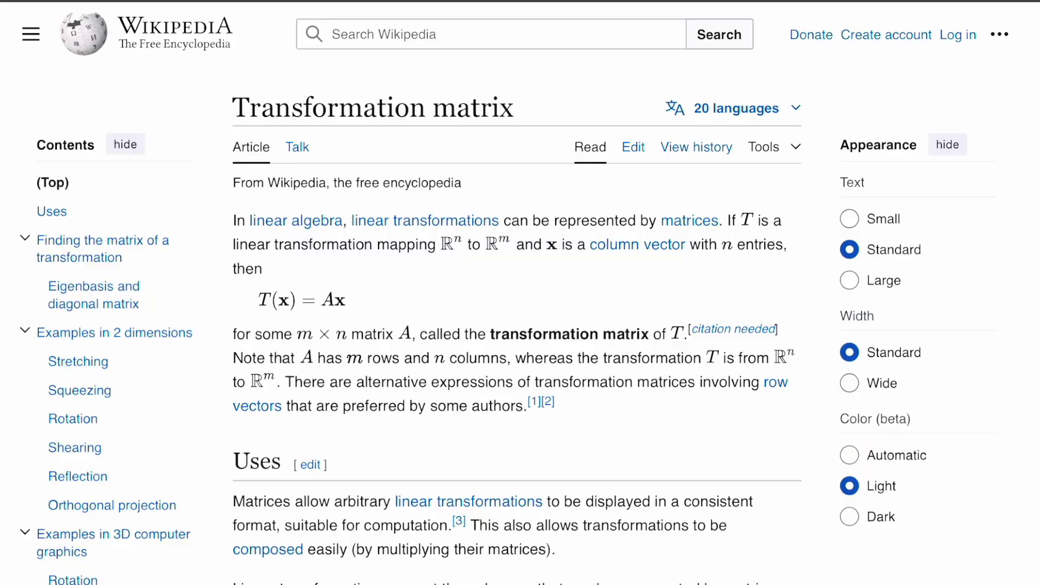
- Switch to the Wikipedia article on transformation matrices and read its Uses section
scroll(520, 292, down, 10)
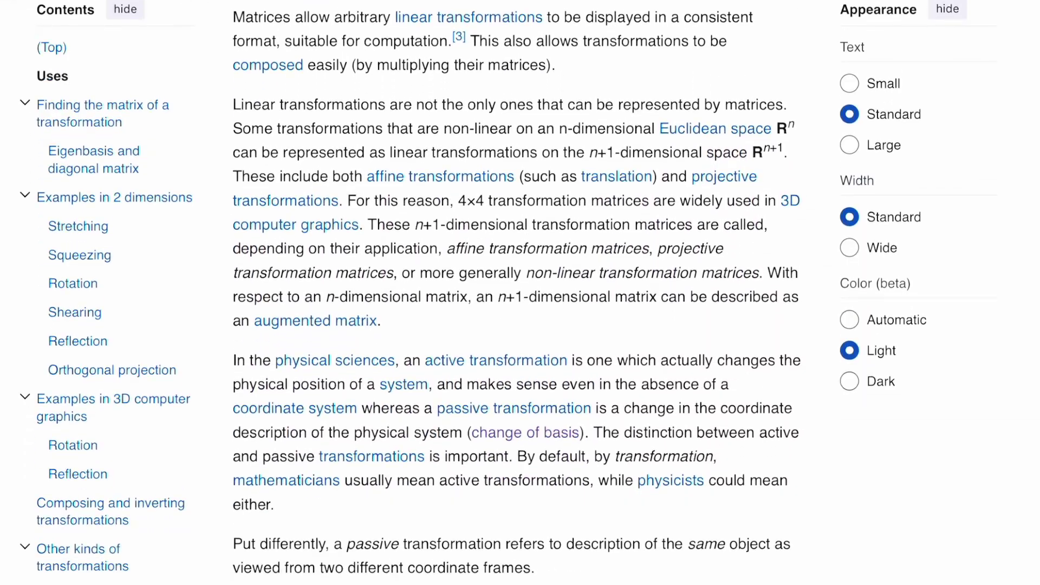
scroll(517, 292, down, 2)
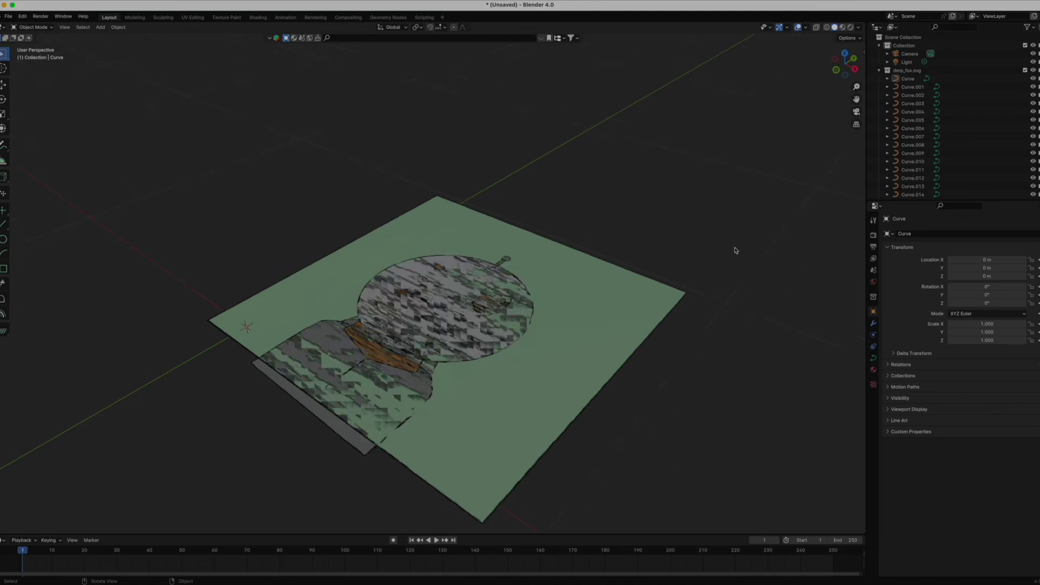
- Separate the overlapping neck, collar, helmet and face shapes of the imported fox drawing by moving them to different heights
scroll(687, 299, up, 4)
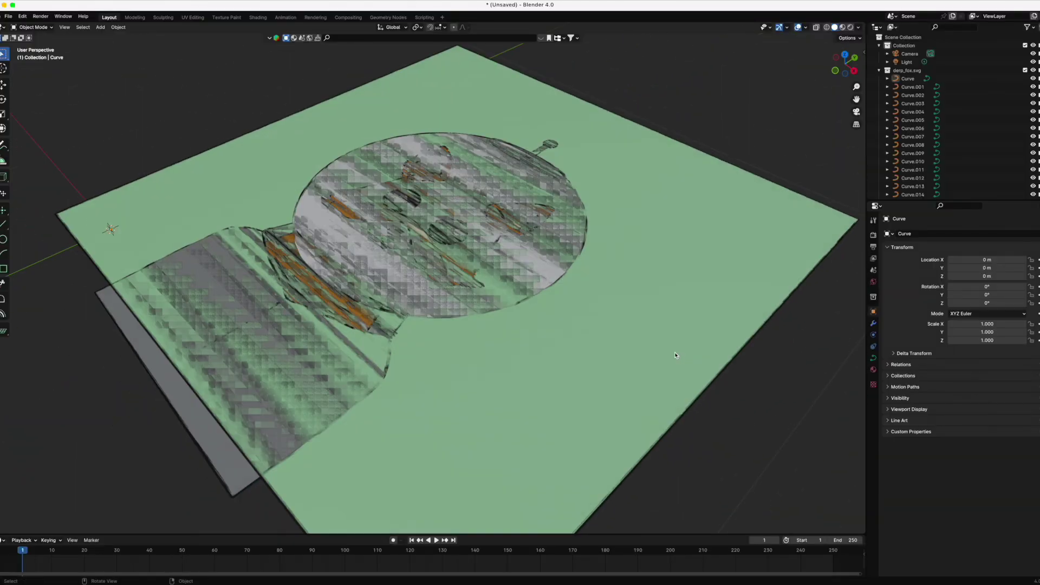
click(363, 320)
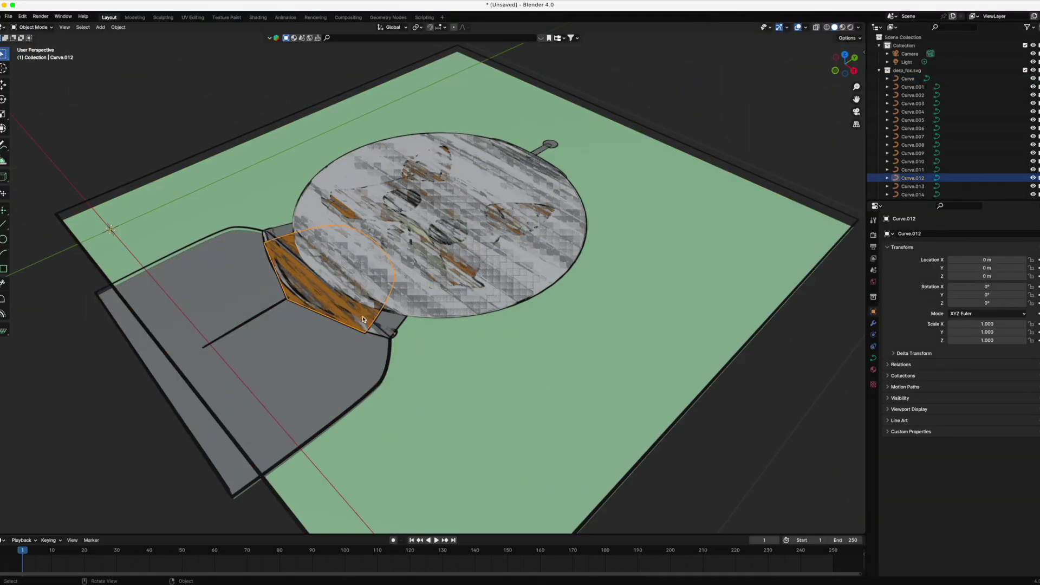
click(395, 321)
click(565, 198)
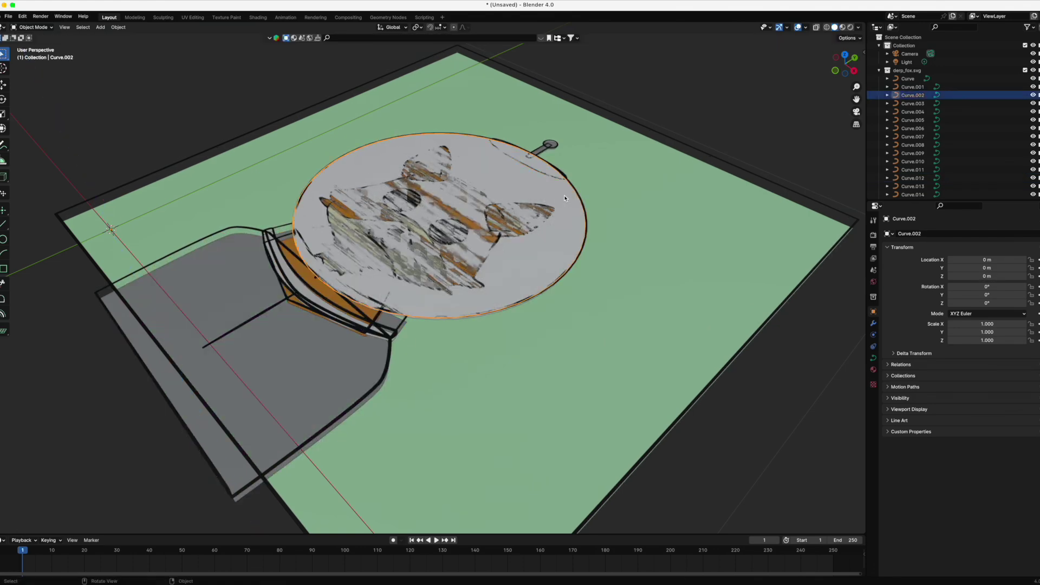
click(479, 215)
key(g)
click(439, 255)
key(g)
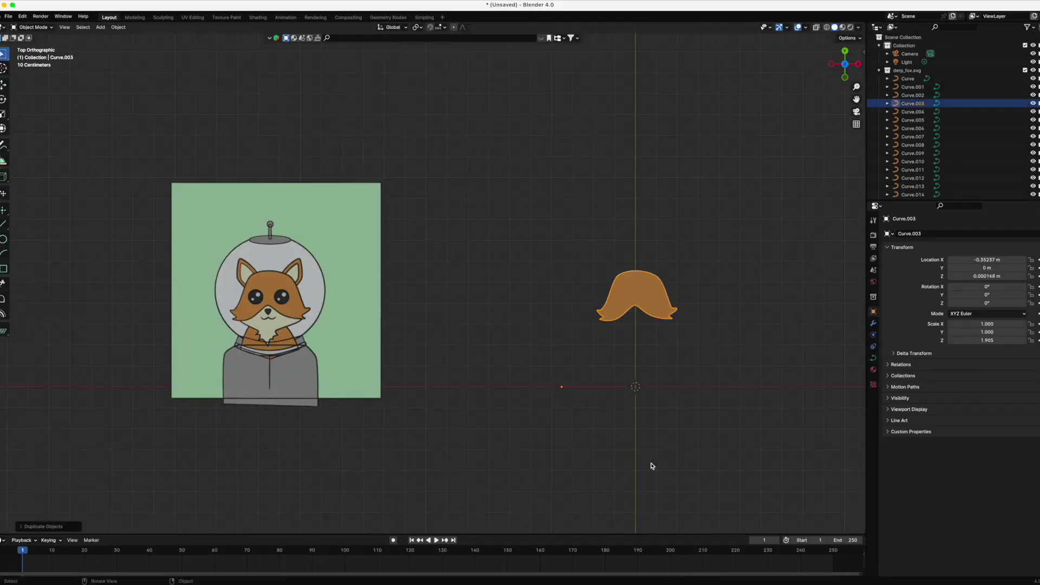
- Convert the fox's head copy to a mesh and place copies of its outline and eyes on it along X
middle_drag(412, 325, 454, 360)
key(F3)
text(h)
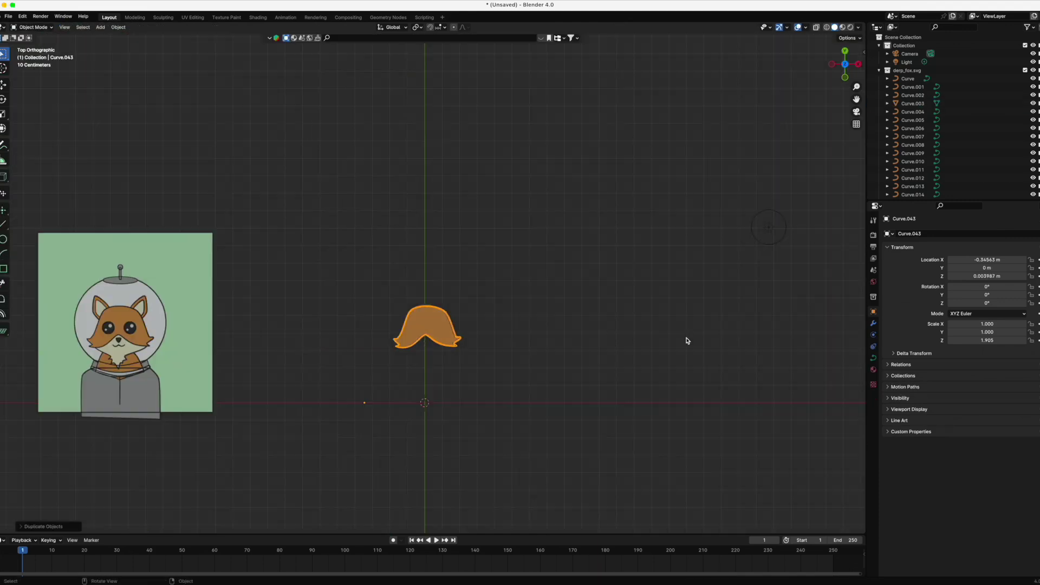
key(Tab)
scroll(568, 281, up, 3)
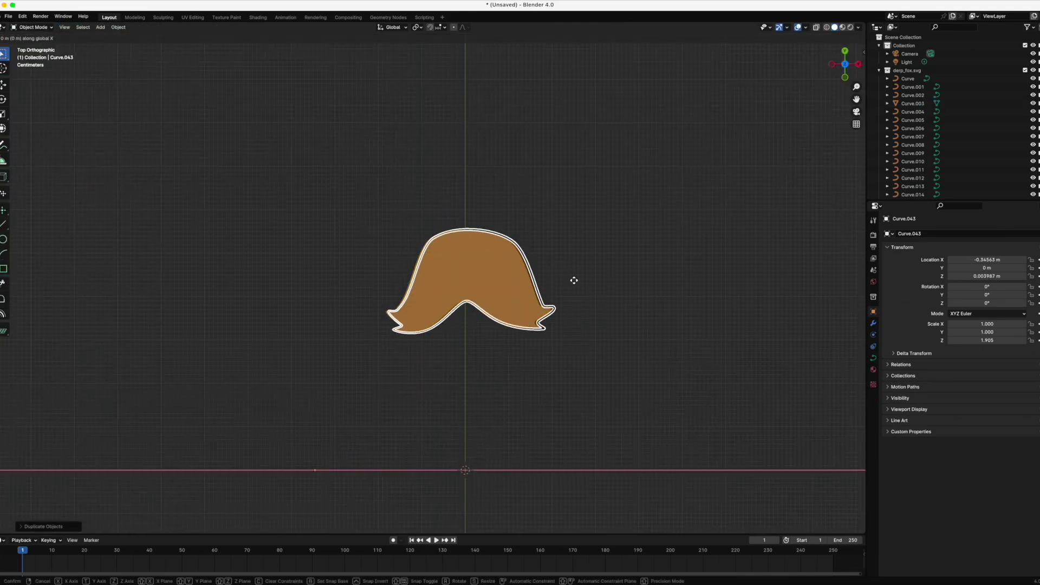
middle_drag(568, 281, 556, 268)
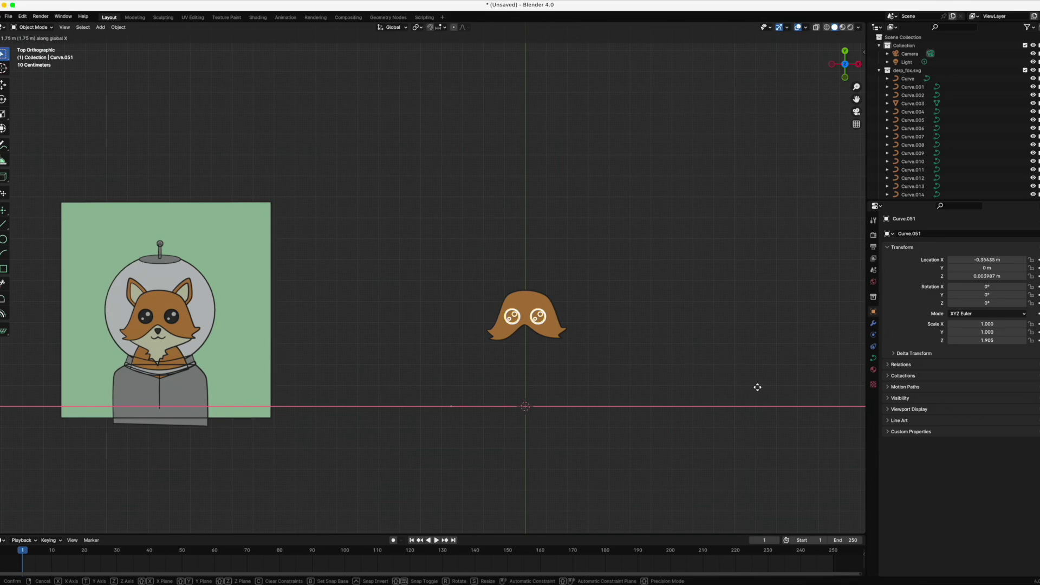
click(758, 387)
- Select the copied muzzle and its outline and extrude the muzzle pieces beneath the head
scroll(615, 453, up, 3)
middle_drag(615, 453, 455, 386)
scroll(504, 207, up, 4)
click(331, 170)
shift+click(290, 192)
shift+click(473, 198)
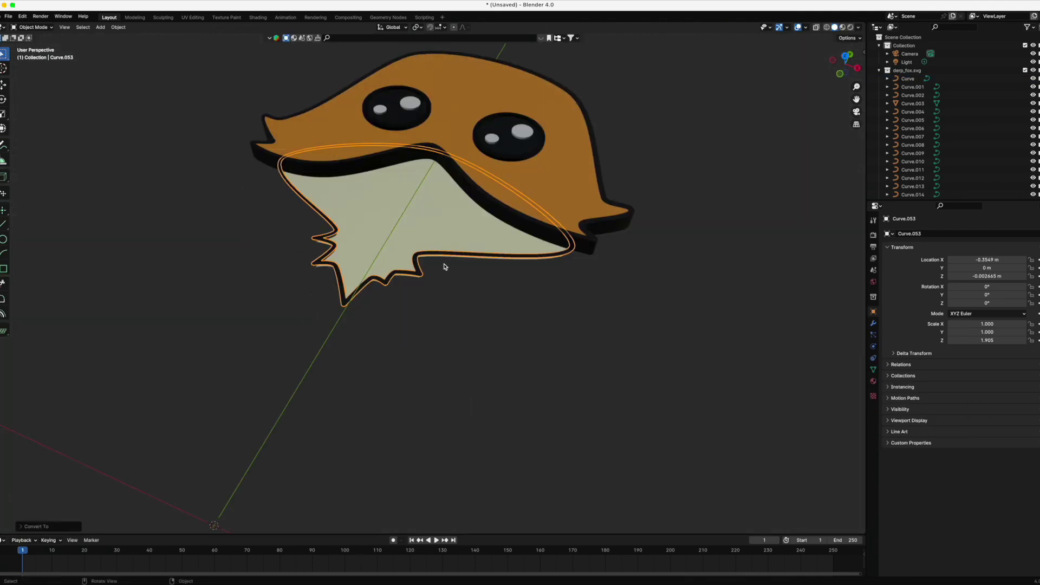
key(e)
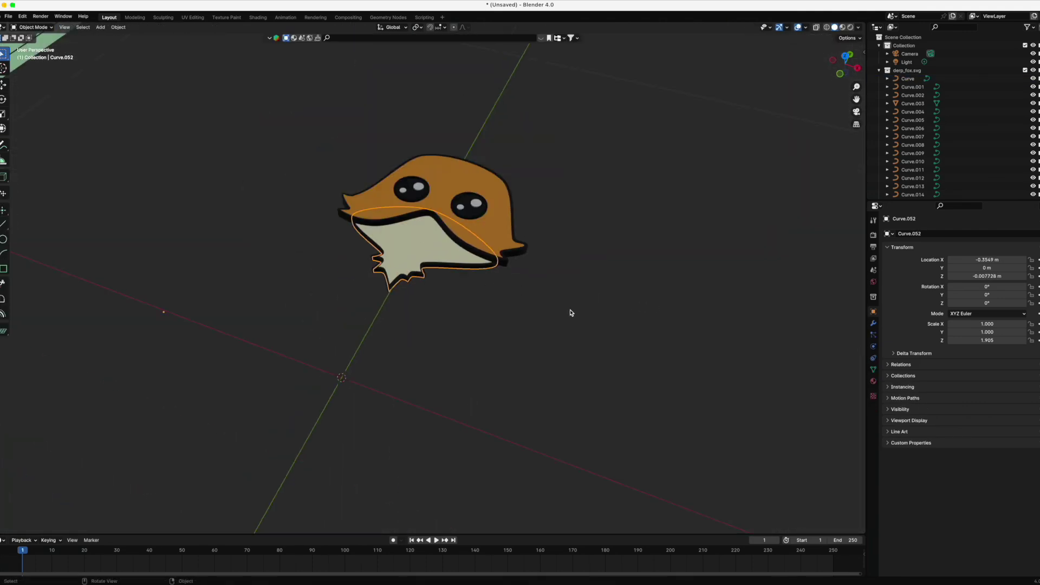
- Duplicate the fox's inner ear shape and offset the copy along Z
middle_drag(571, 314, 428, 184)
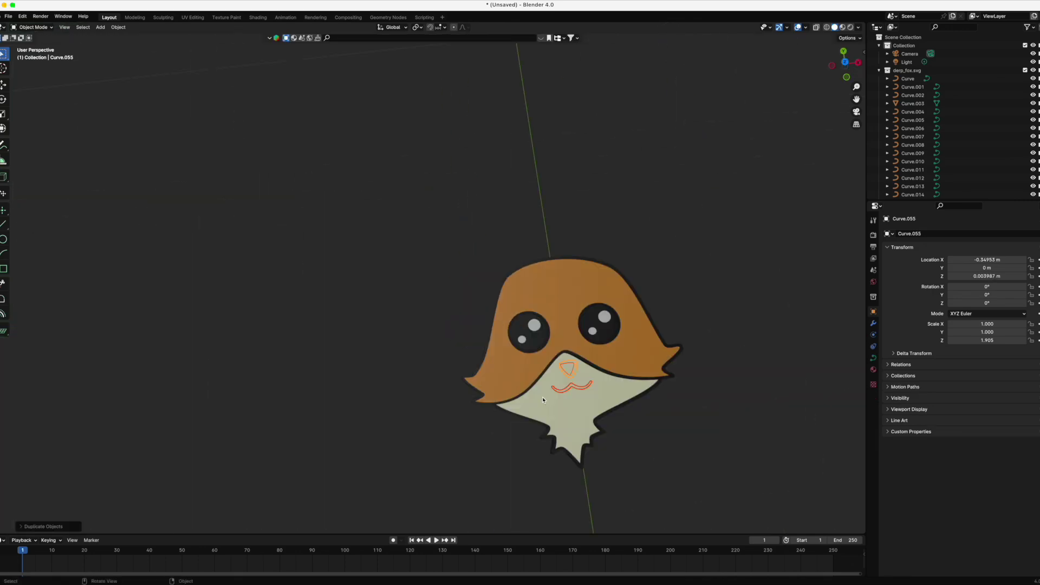
key(shift+d)
key(z)
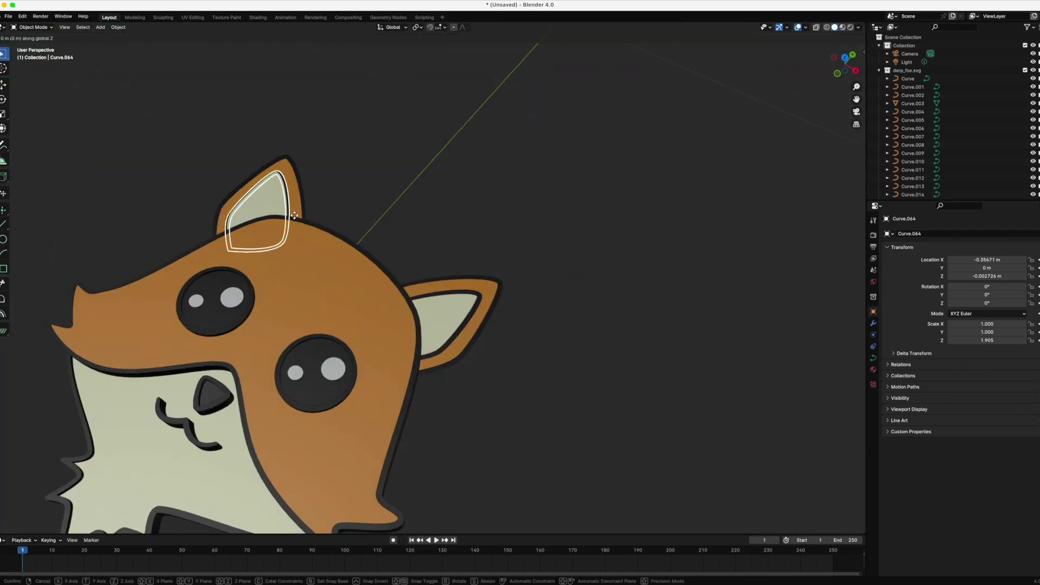
click(416, 302)
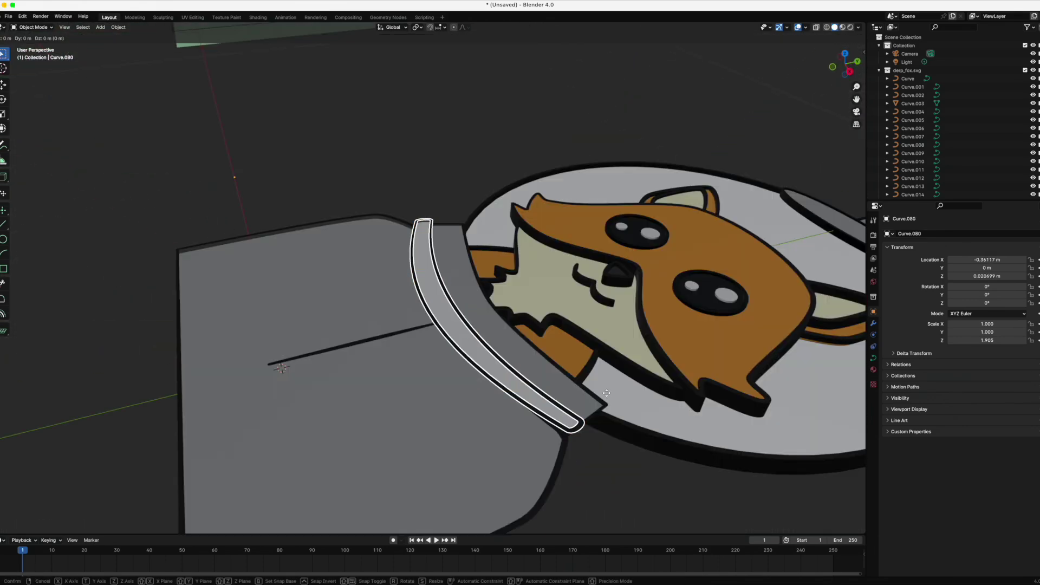
- Convert the suit's body, collar and zipper line to meshes
shift+click(373, 341)
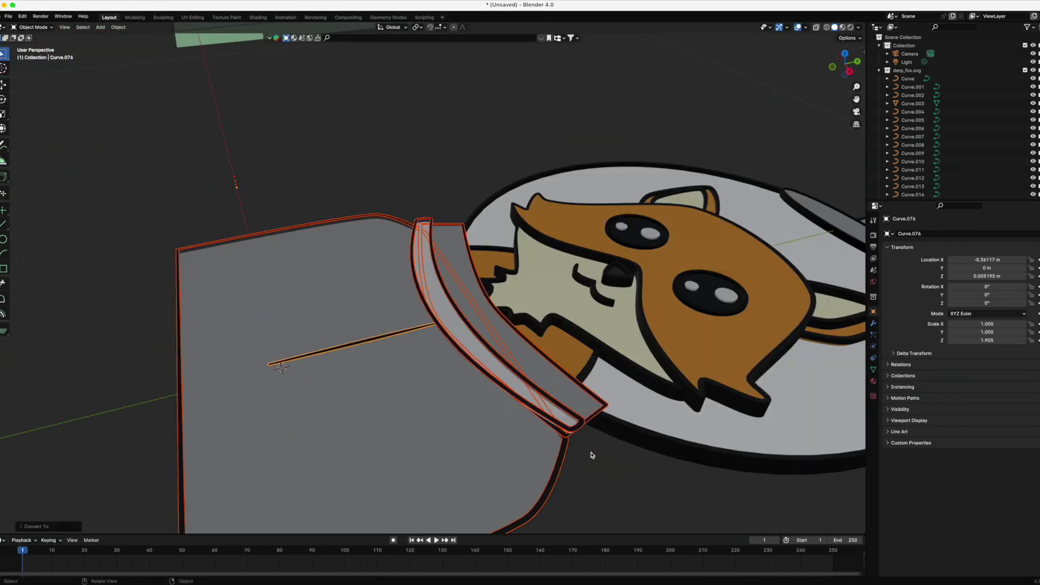
click(598, 477)
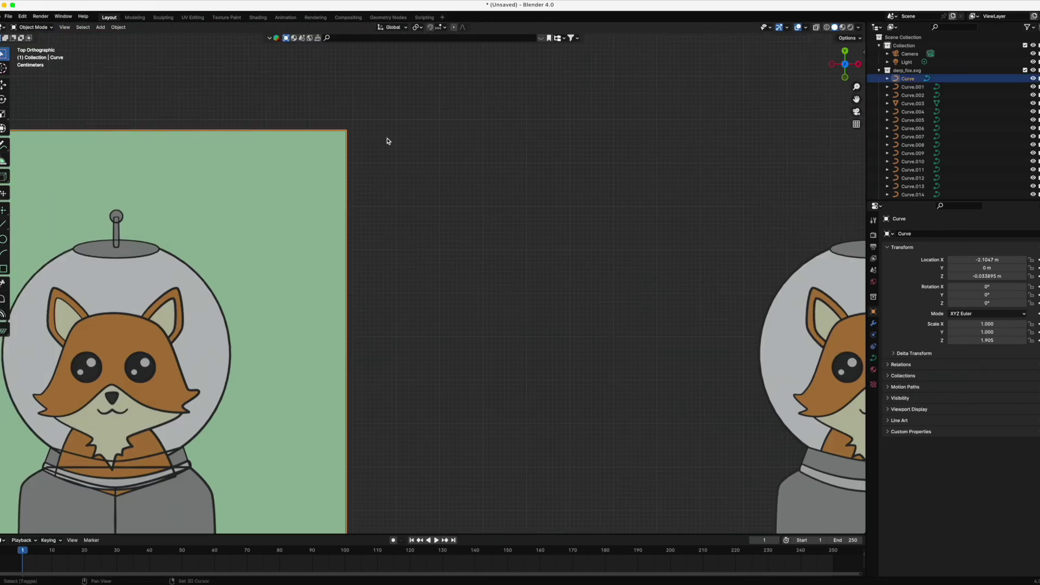
- Place a copy of the square background about 1.716 m along X behind the fox copy and convert it to a mesh
scroll(560, 328, down, 4)
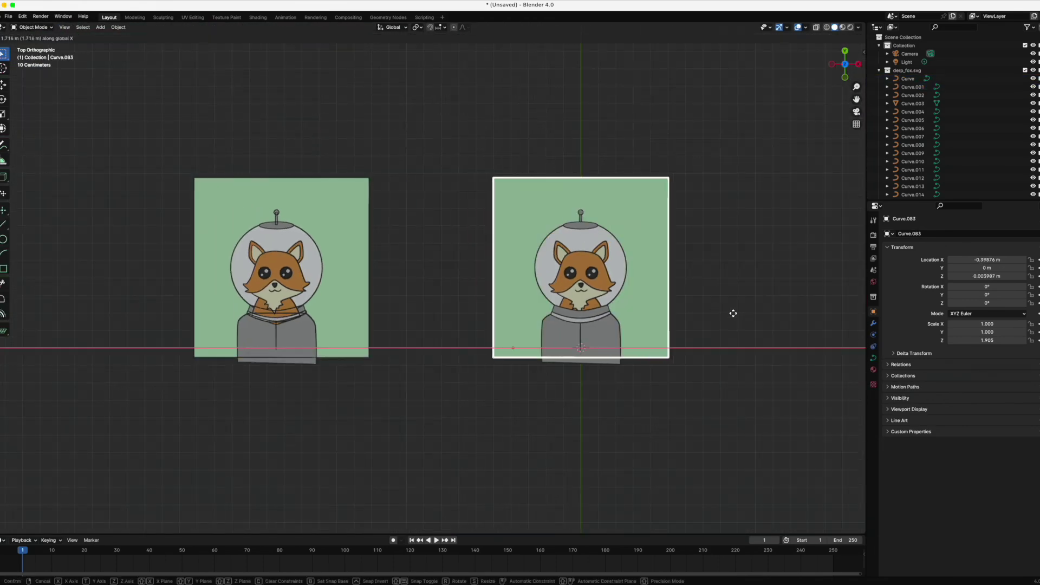
middle_drag(733, 314, 598, 387)
key(F3)
click(599, 387)
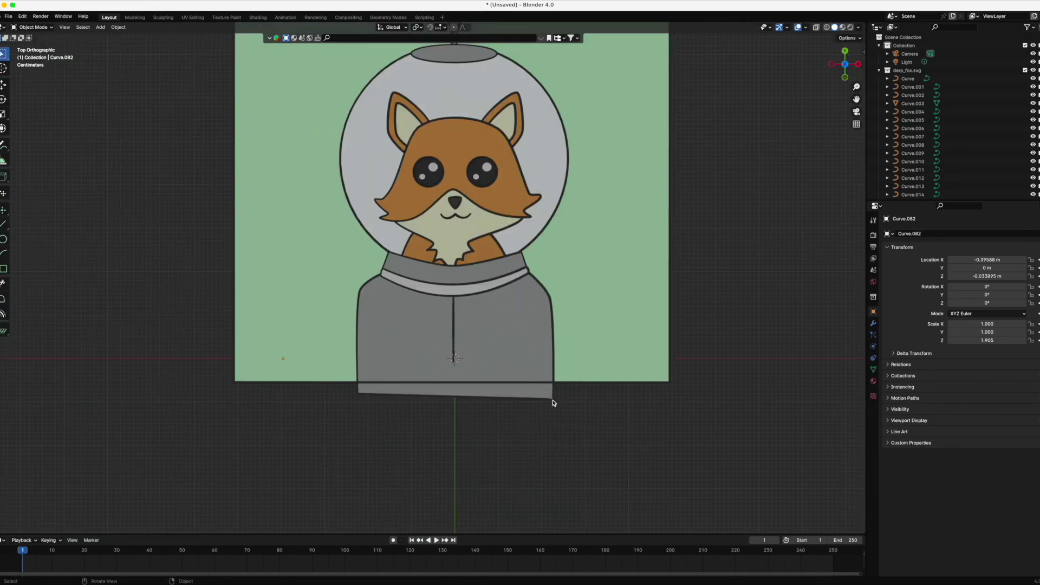
- Add a Boolean modifier to the suit body for cutting off its overhanging lower edge with the cube
scroll(553, 402, up, 2)
click(874, 323)
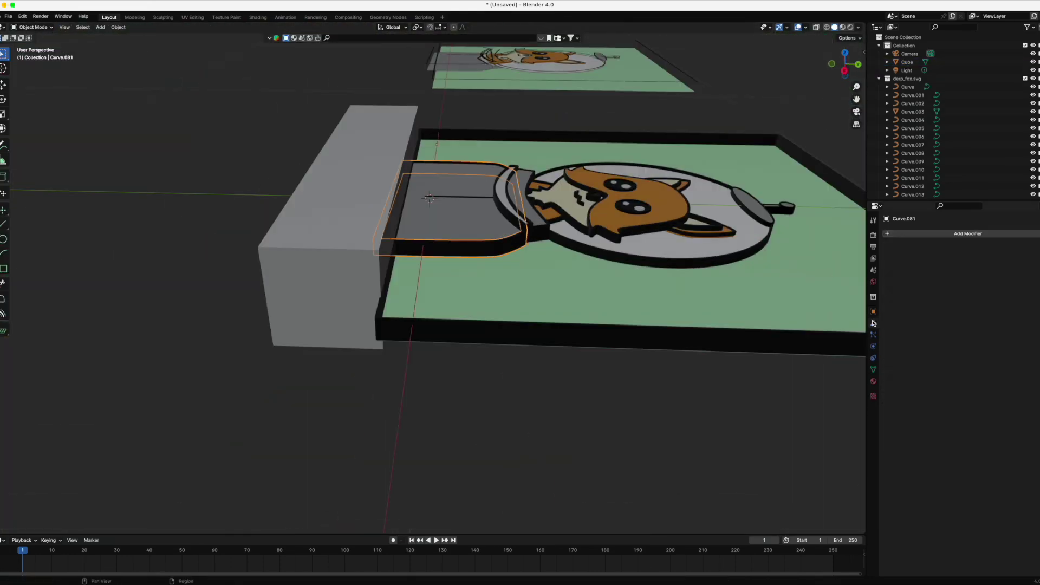
click(968, 233)
click(973, 287)
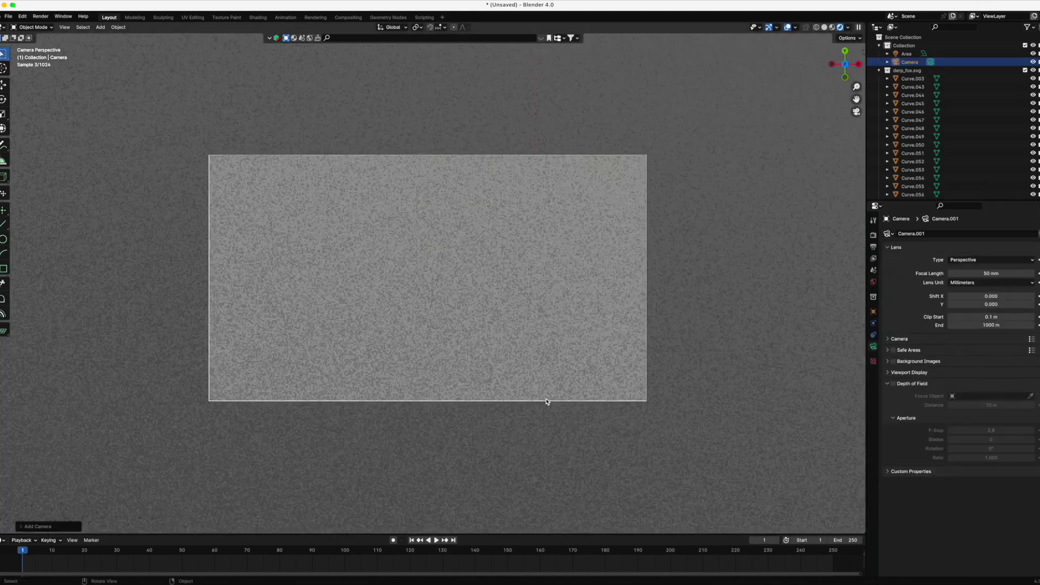
- Move the new camera along Z above the artwork
key(g)
key(z)
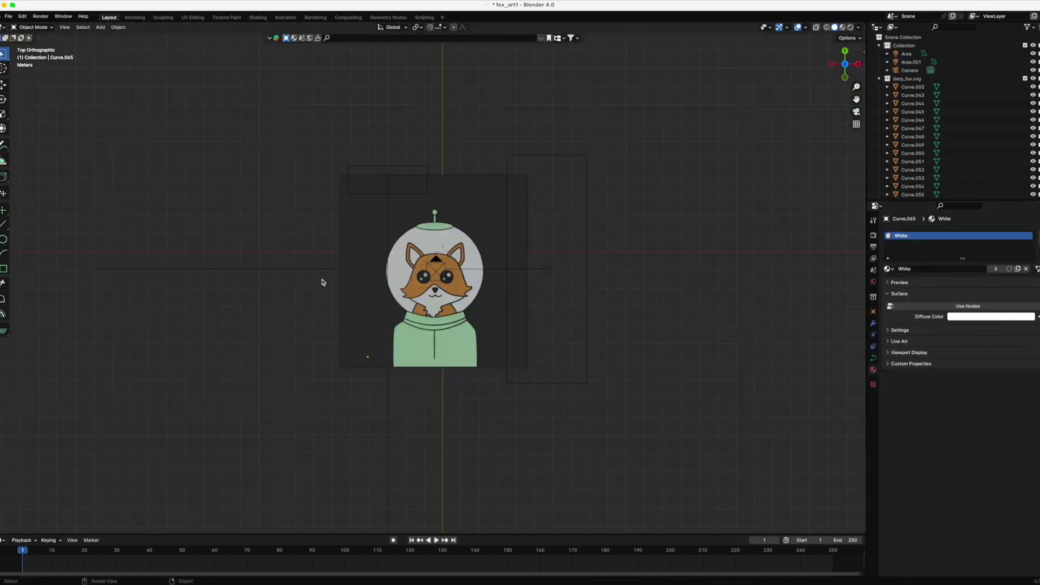
- Add a cube shaped as a long thin bar, assign it the Black material and place it diagonally beside the helmet
key(shift+a)
click(366, 303)
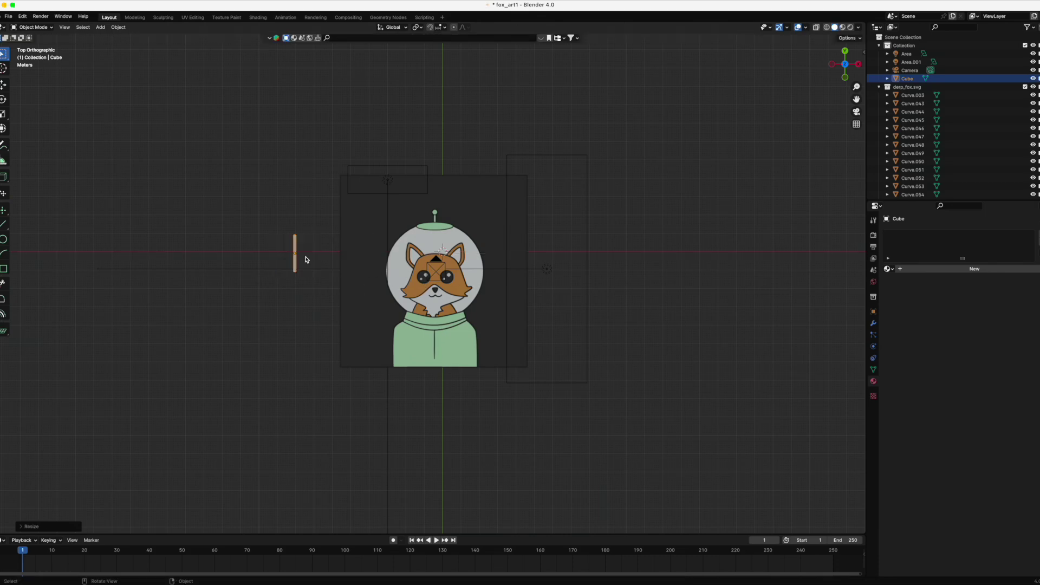
click(328, 274)
click(888, 269)
click(911, 284)
scroll(562, 316, up, 2)
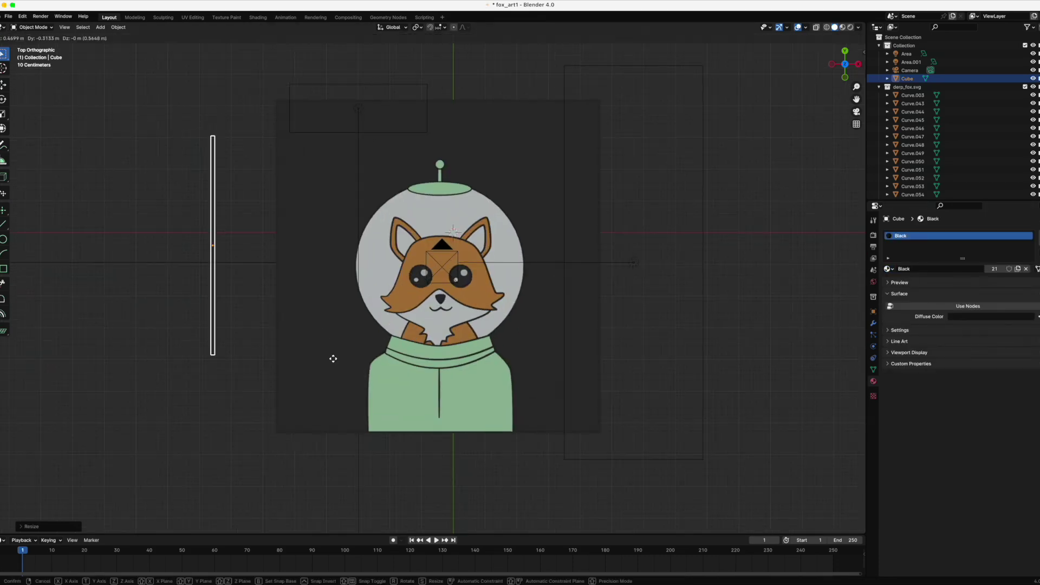
middle_drag(562, 316, 522, 450)
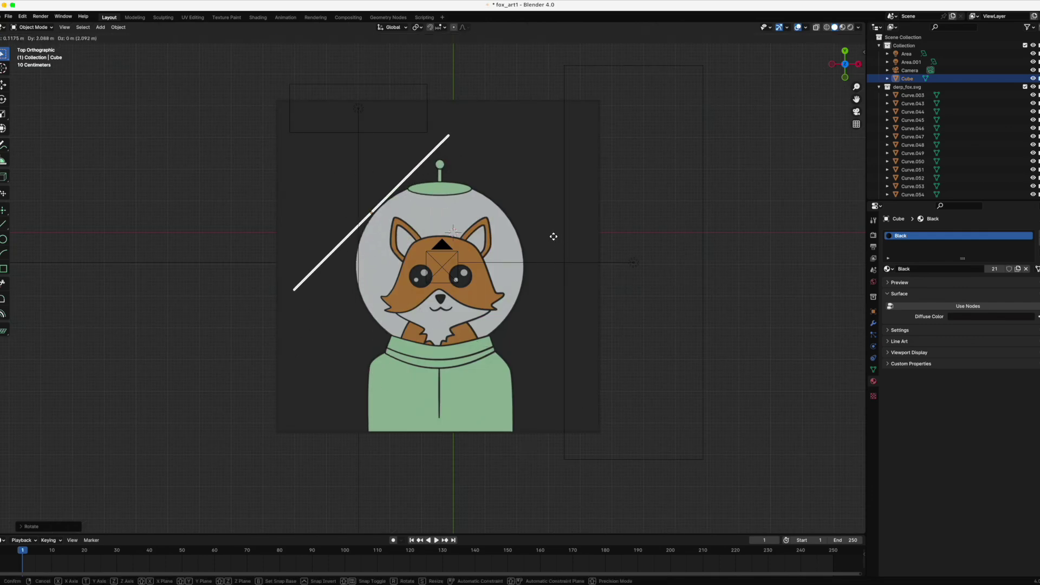
- Add an Array modifier to the black bar with a count of 71 and a relative X offset of 2.600
click(873, 323)
click(968, 234)
click(970, 241)
click(1034, 270)
click(1034, 270)
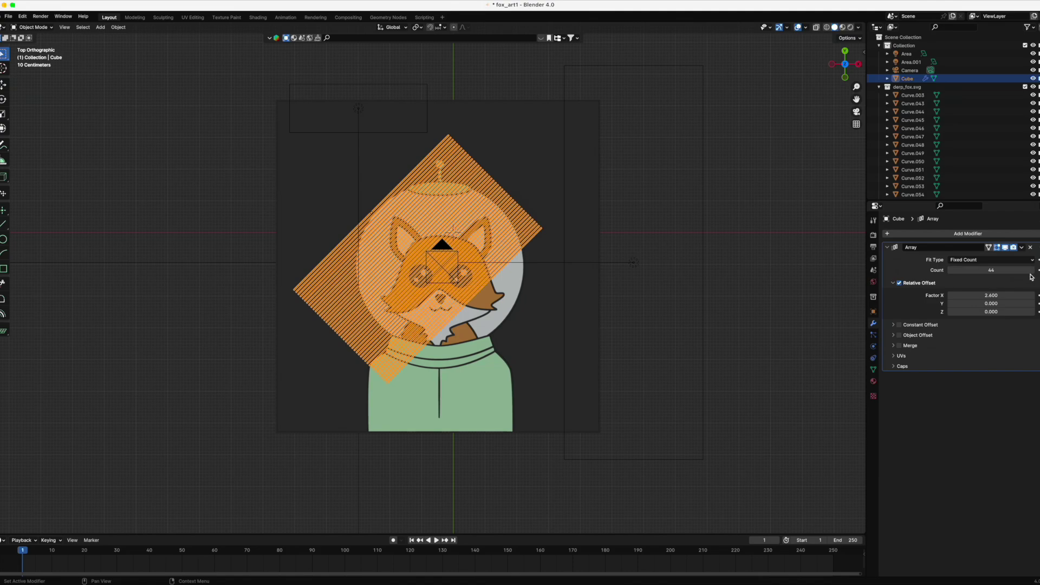
- Add a cylinder, move it over the fox's helmet and scale it to roughly the helmet's size
middle_drag(823, 330, 813, 363)
key(shift+a)
mouse_move(434, 386)
click(523, 436)
click(22, 527)
key(g)
click(535, 336)
key(s)
click(499, 293)
- Align the cylinder precisely with the helmet's outline in wireframe display
key(shift+z)
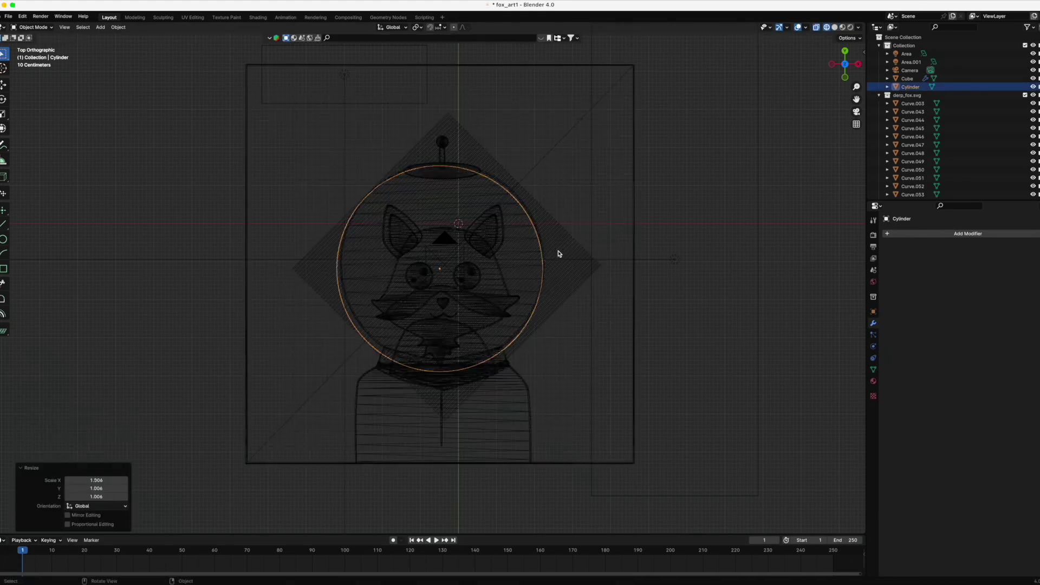
scroll(553, 234, up, 4)
key(g)
click(571, 232)
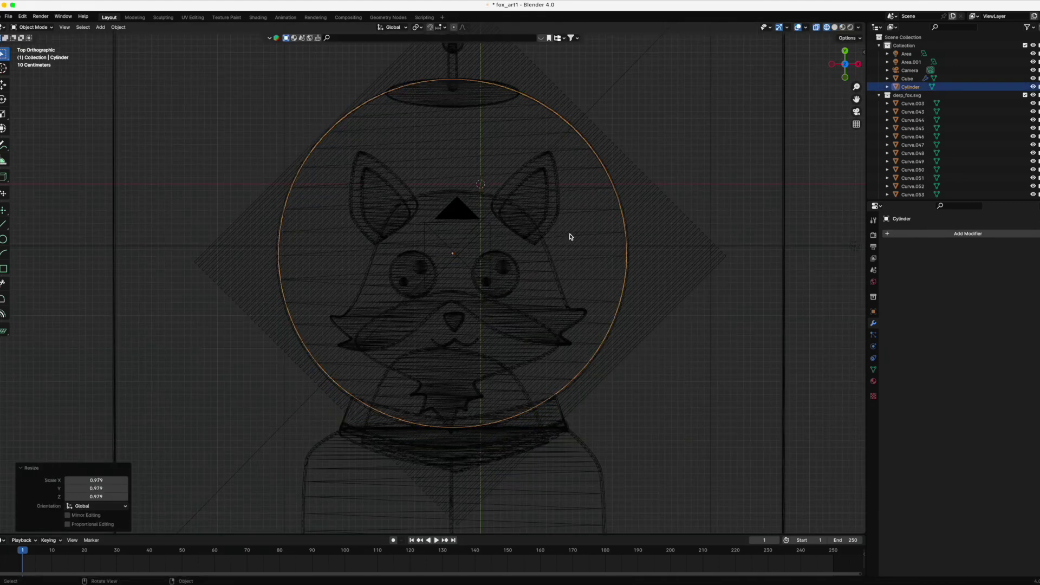
- Add a Boolean modifier to the striped bars with the Cylinder as its object and the operation set to Intersect
middle_drag(571, 232, 197, 237)
click(197, 238)
click(968, 233)
click(970, 276)
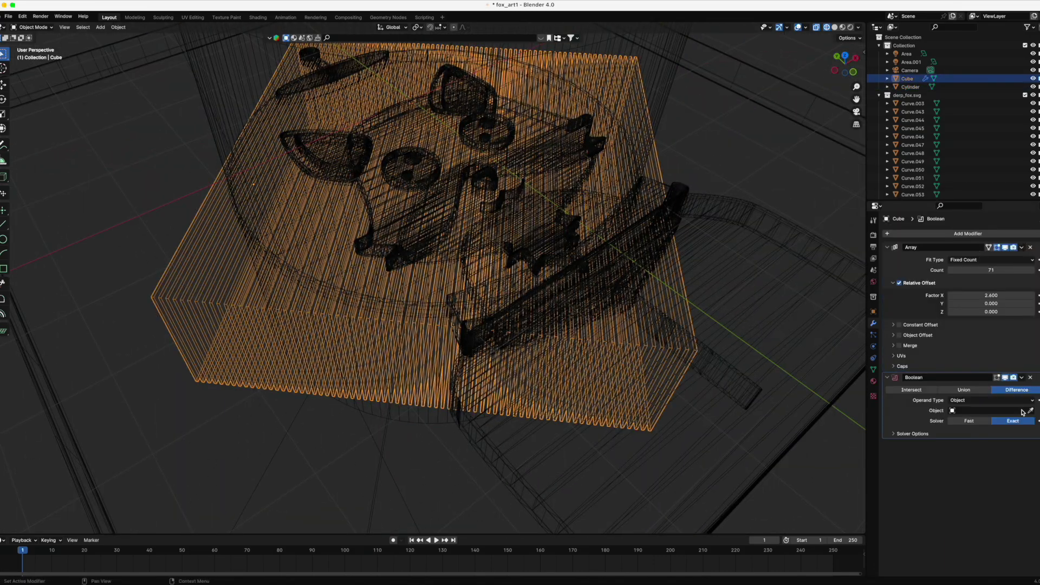
click(992, 411)
click(976, 433)
click(912, 390)
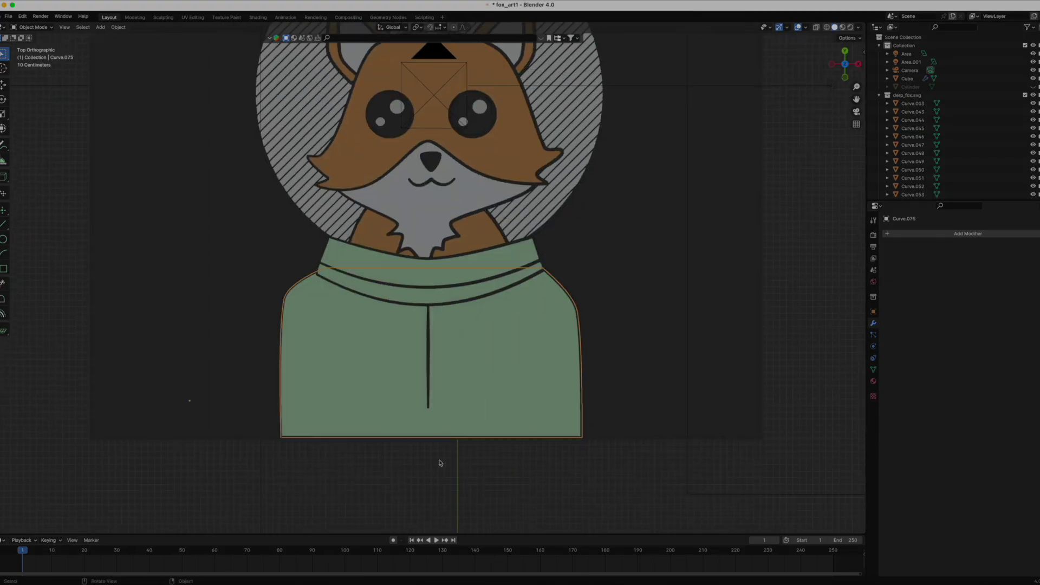
- Add a text object reading "Pearigee" and place it on the suit's chest beside the zipper line
scroll(460, 394, down, 3)
key(shift+a)
click(418, 439)
key(Tab)
text(Pearig)
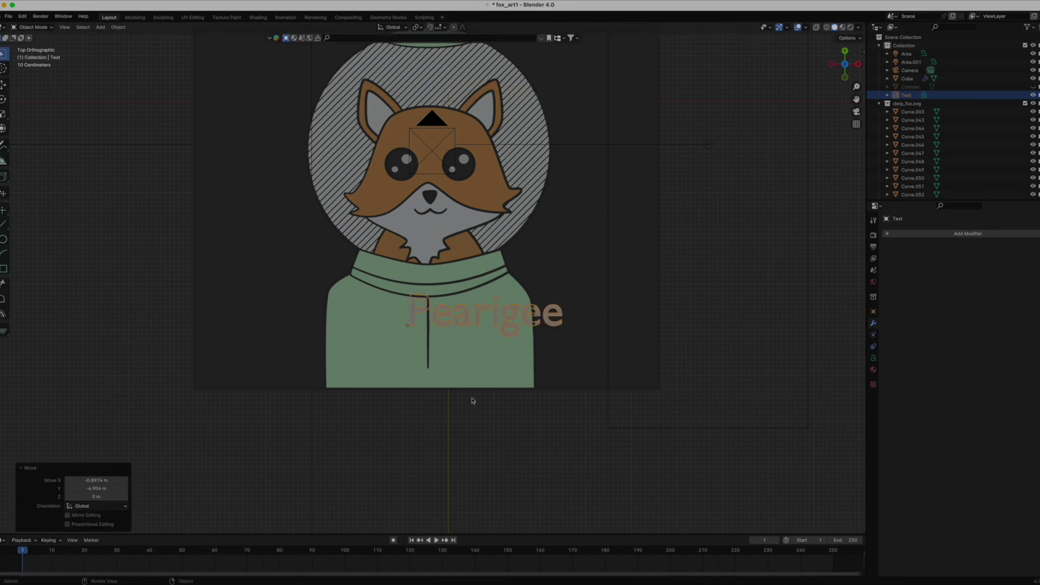
key(g)
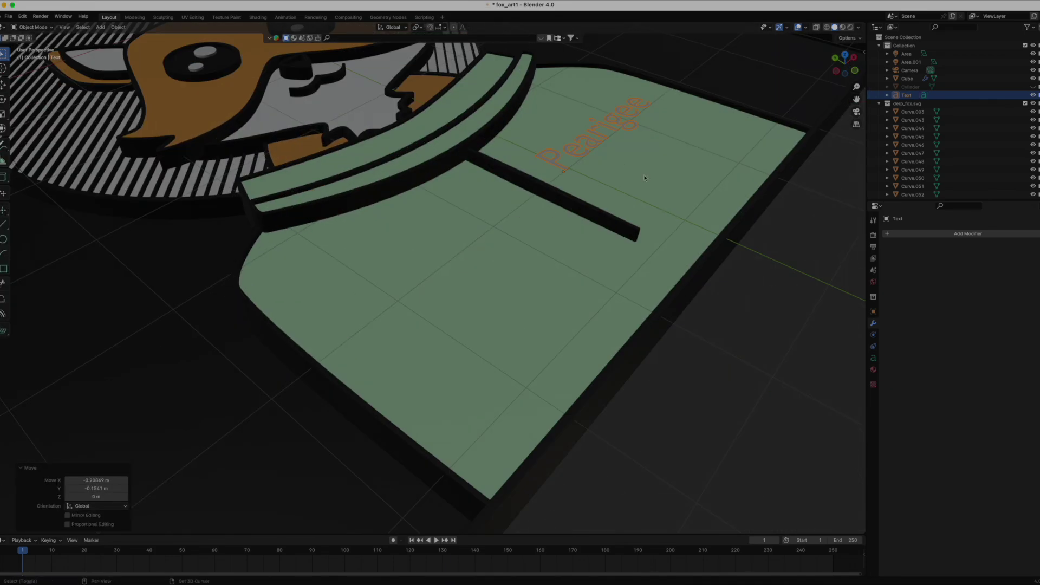
- Assign the White material to the chest text
click(873, 359)
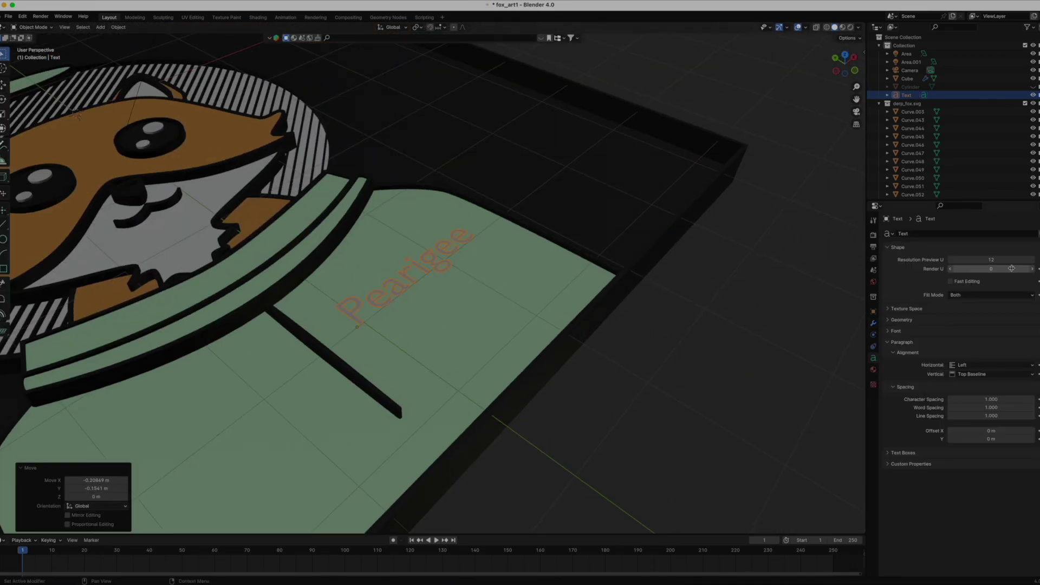
click(873, 370)
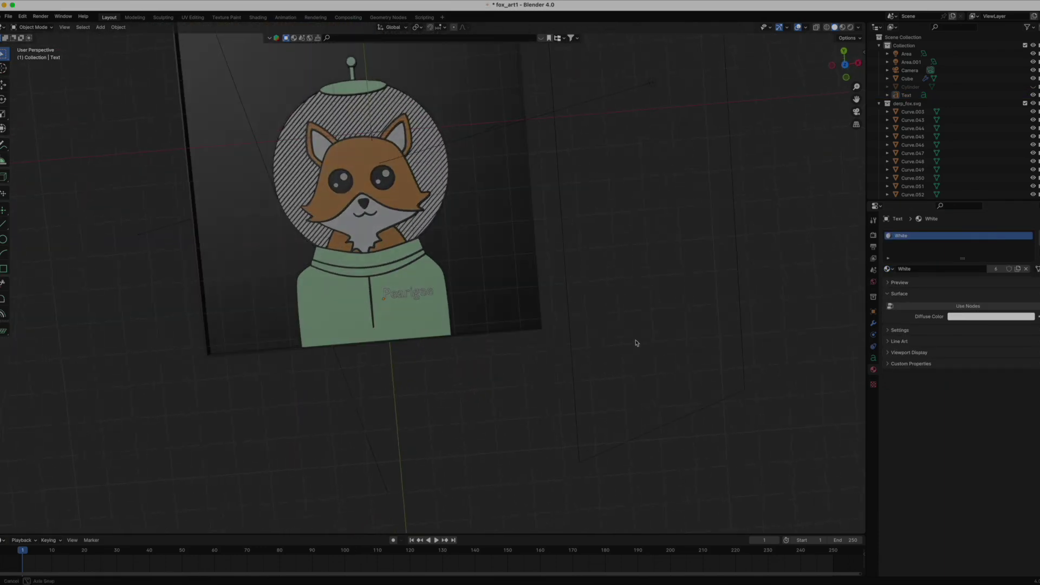
middle_drag(634, 346, 349, 248)
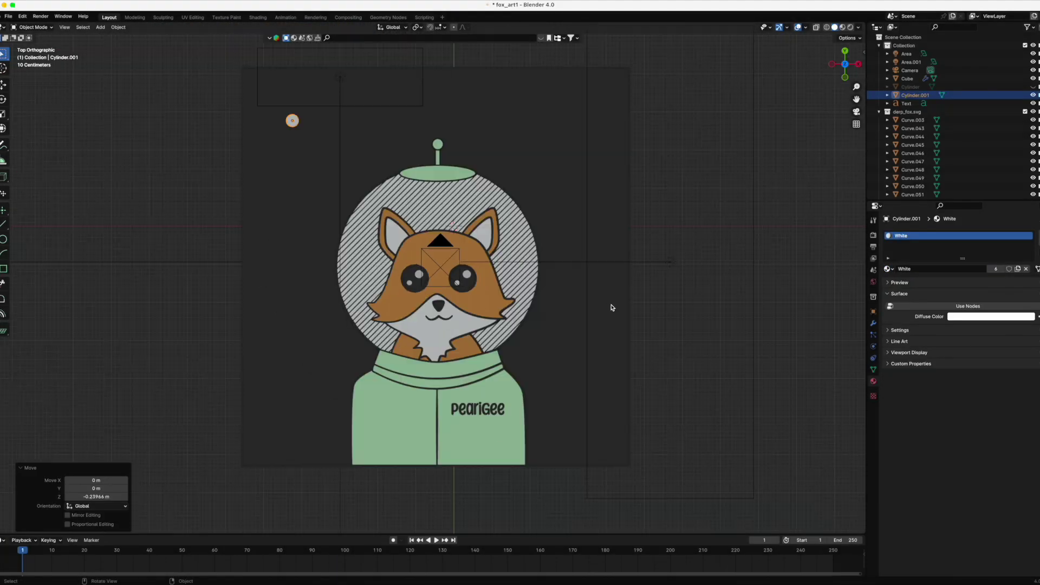
- Duplicate the white disc as background stars and place the copies around the empty area beside the helmet and suit's chest lettering
key(shift+d)
click(553, 96)
key(shift+d)
click(577, 405)
key(shift+d)
click(600, 245)
- Scatter more scaled duplicates of the white disc across the background on the opposite side of the fox and above the helmet
key(s)
click(327, 180)
key(shift+d)
click(270, 218)
key(shift+d)
click(310, 303)
key(shift+d)
click(318, 443)
key(s)
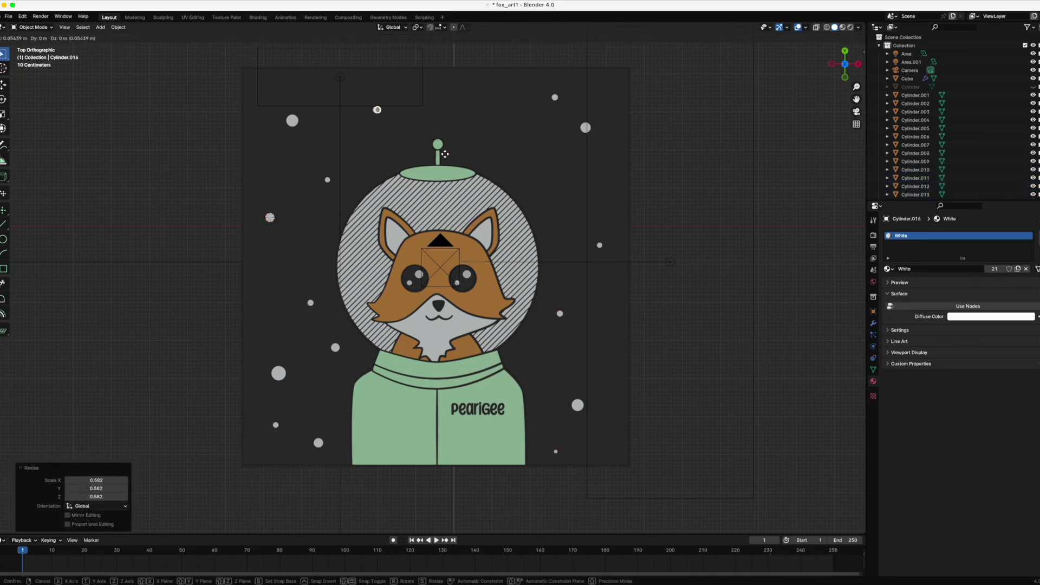
click(488, 157)
- Extrude the circle near the backing plate's upper edge into a cylindrical hole cutter and finish editing its mesh
scroll(618, 279, down, 5)
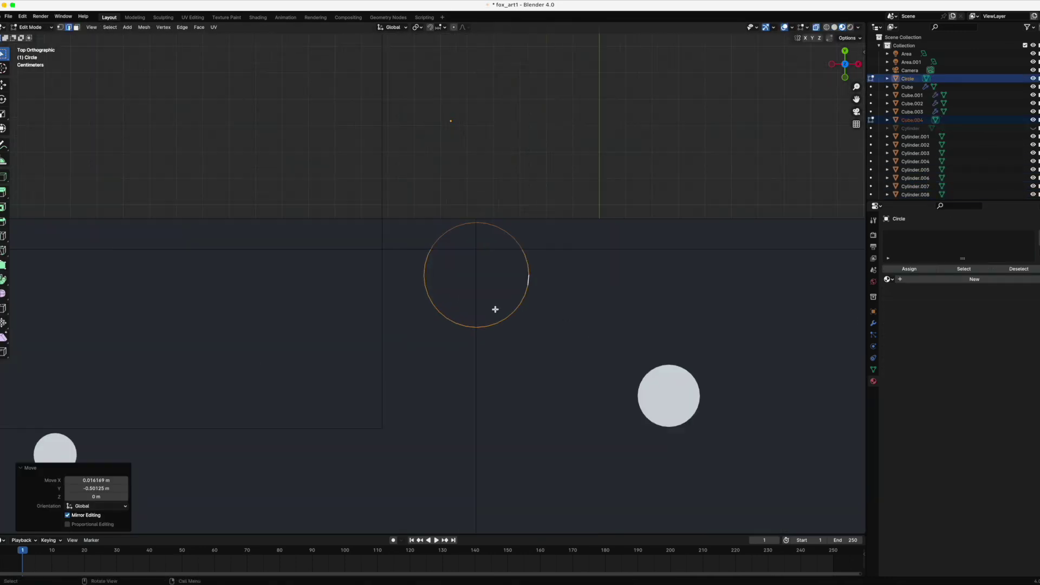
scroll(495, 309, down, 5)
middle_drag(492, 385, 504, 210)
key(e)
key(KP_Decimal)
key(Tab)
- Select the circle cutter, open its viewport display settings and inspect the cutter at the plate
click(913, 120)
click(908, 79)
click(873, 311)
scroll(985, 521, down, 5)
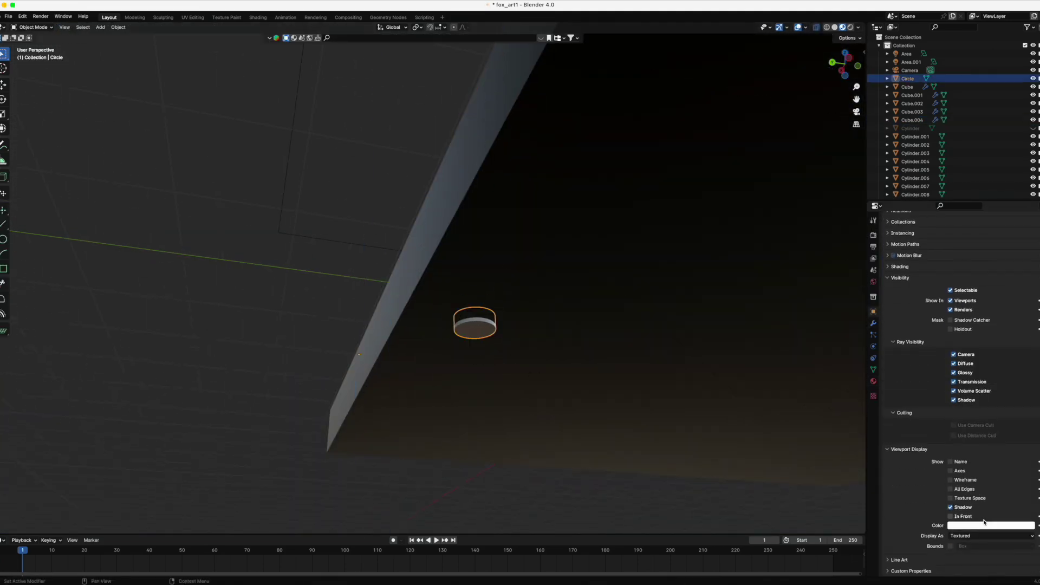
middle_drag(439, 444, 436, 462)
click(434, 368)
mouse_move(434, 368)
middle_down()
mouse_move(431, 379)
mouse_move(446, 231)
middle_up()
- Show the scene in wireframe and step back through the last edits to the backing plate's circular hole, redoing the final one
key(shift+z)
key(ctrl+z)
key(ctrl+z)
key(ctrl+z)
key(ctrl+z)
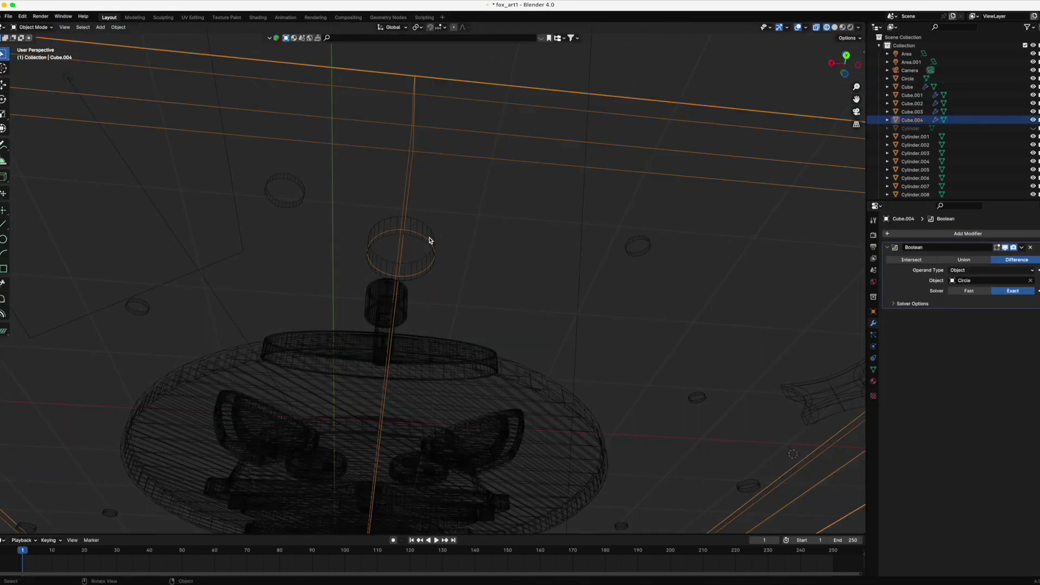
middle_drag(419, 238, 448, 379)
key(ctrl+shift+z)
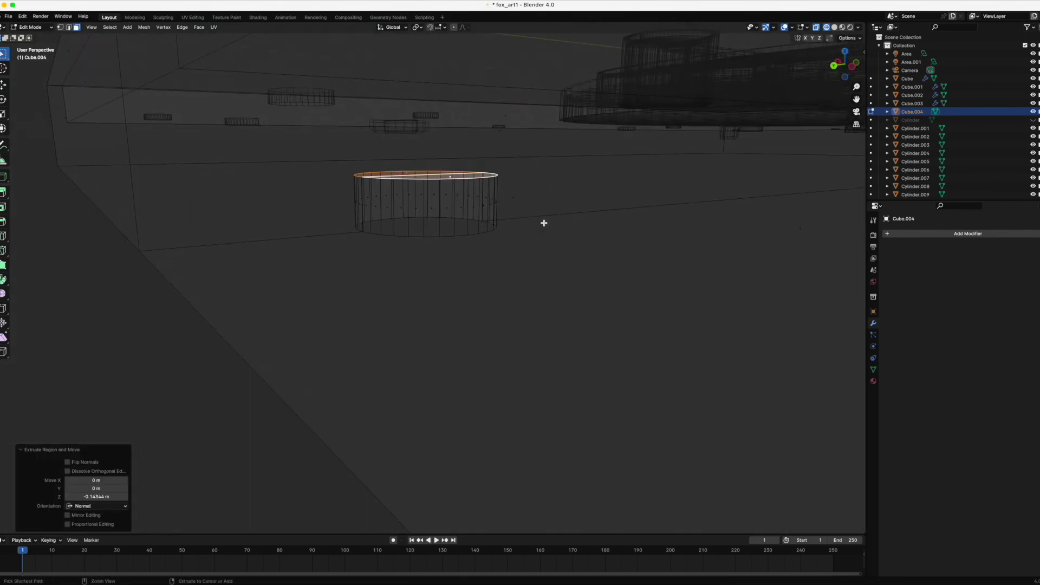
- Extrude the rim edges of the backing plate's circular hole and select wall faces around its upper half
key(2)
click(415, 210)
middle_drag(455, 225, 448, 275)
key(e)
click(318, 251)
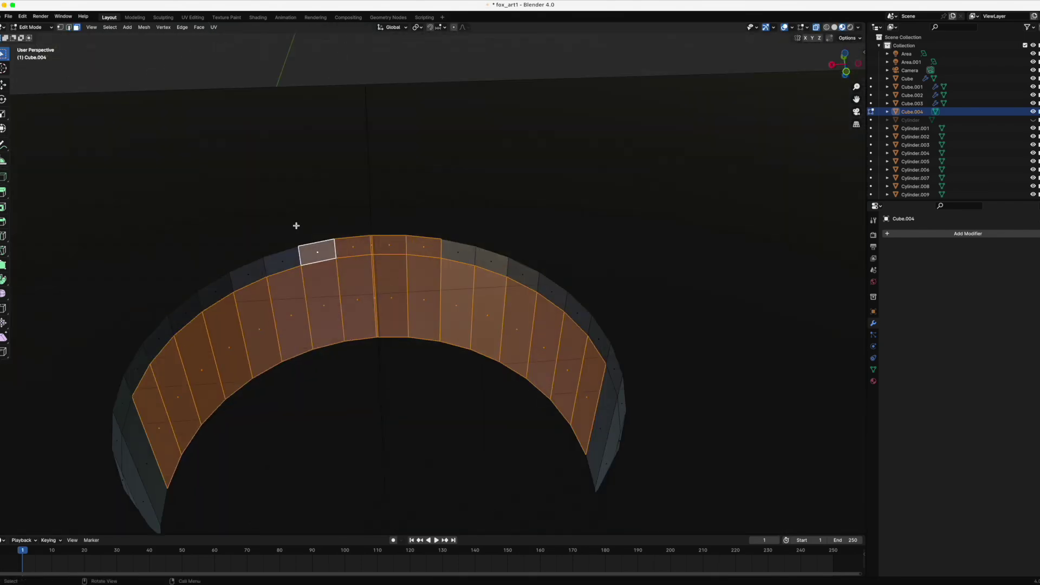
middle_drag(318, 251, 439, 365)
key(KP_7)
key(Tab)
- Add a cube and scale it down to a small block next to the circular hole in the backing plate
middle_drag(497, 295, 609, 166)
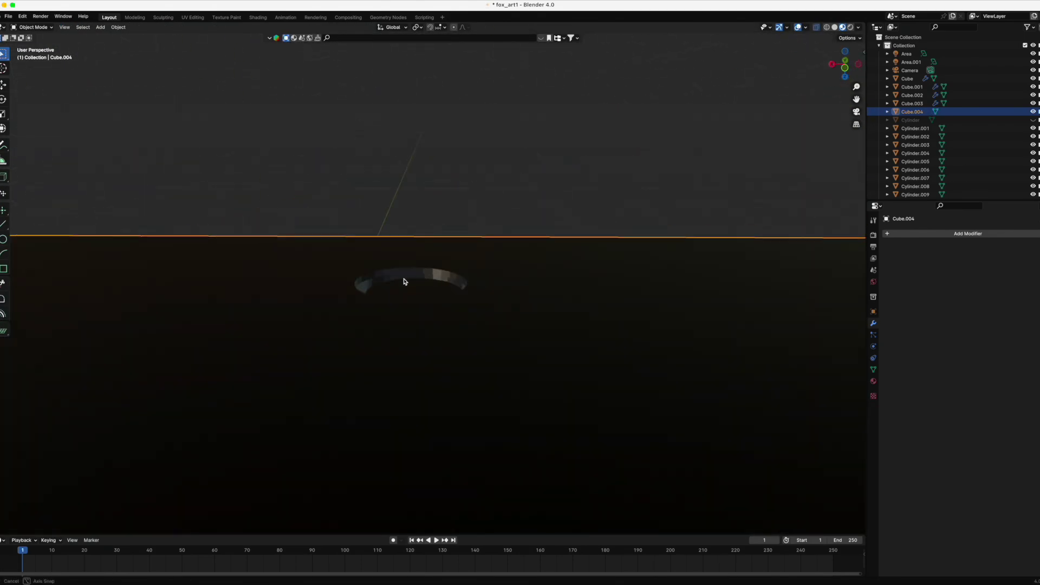
middle_drag(372, 292, 553, 353)
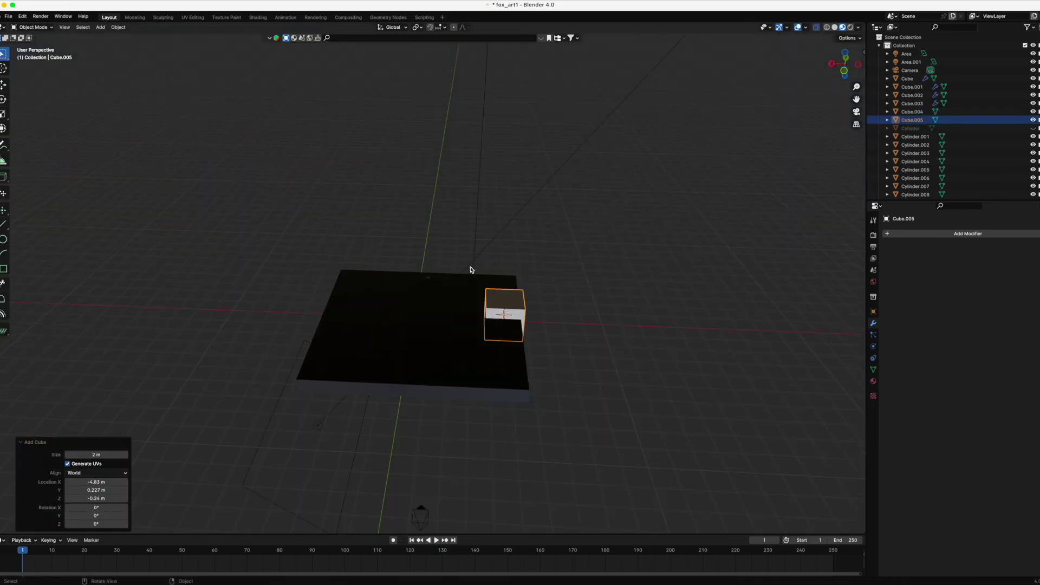
middle_drag(471, 269, 432, 287)
scroll(432, 288, up, 5)
key(s)
key(g)
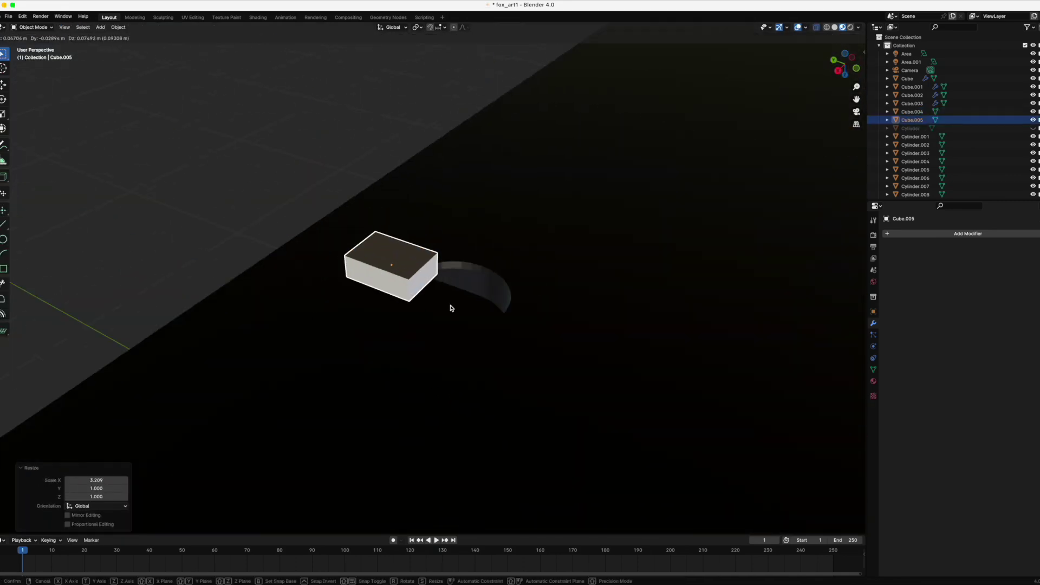
- Position the small block above the helmet antenna near the plate's upper edge, using a wireframe top view
middle_drag(441, 332, 565, 251)
key(KP_7)
key(shift+z)
key(g)
click(463, 270)
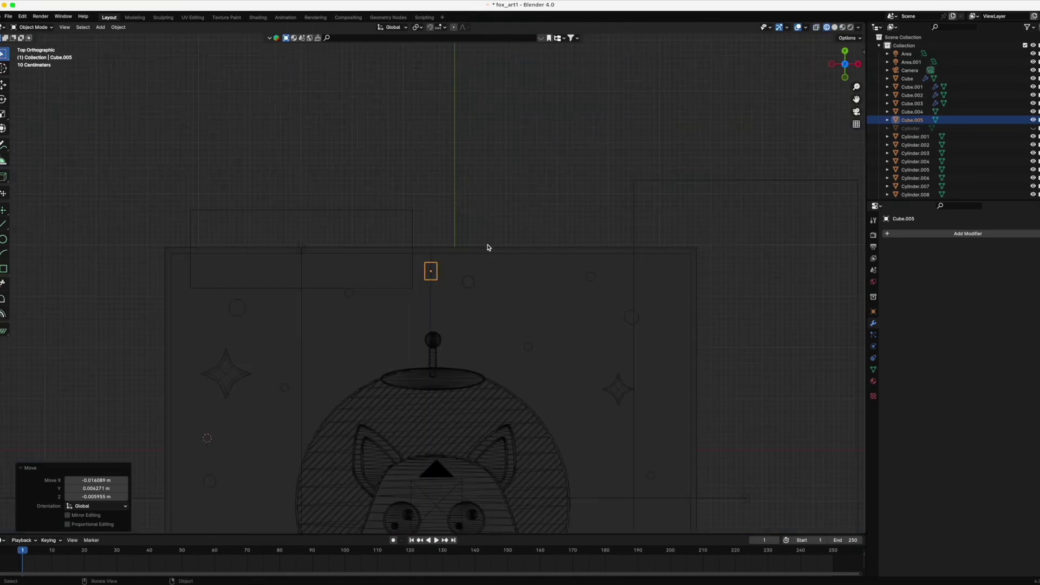
- Edit the small block's mesh by moving its selected geometry along the Y axis
key(KP_Decimal)
key(Tab)
key(g)
key(y)
click(457, 206)
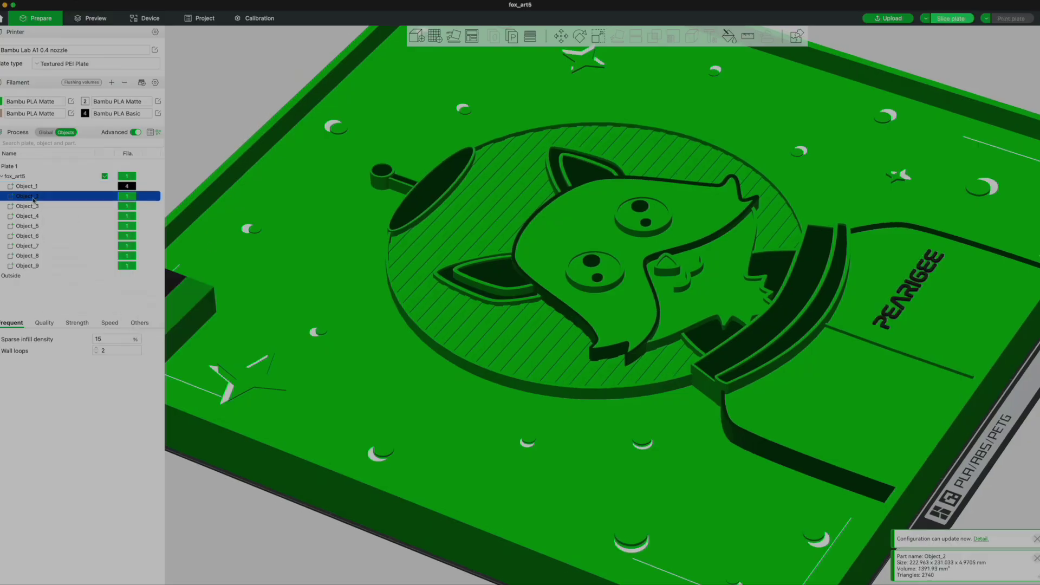
- In Bambu Studio, assign filament 2 to Object_2 and Object_4, and filament 4 to Object_3 of fox_art5
right_click(34, 196)
click(152, 340)
right_click(34, 206)
click(151, 368)
right_click(34, 216)
click(151, 358)
- Assign filament 2 to Object_5, and filament 4 to Object_6 and Object_7
click(49, 226)
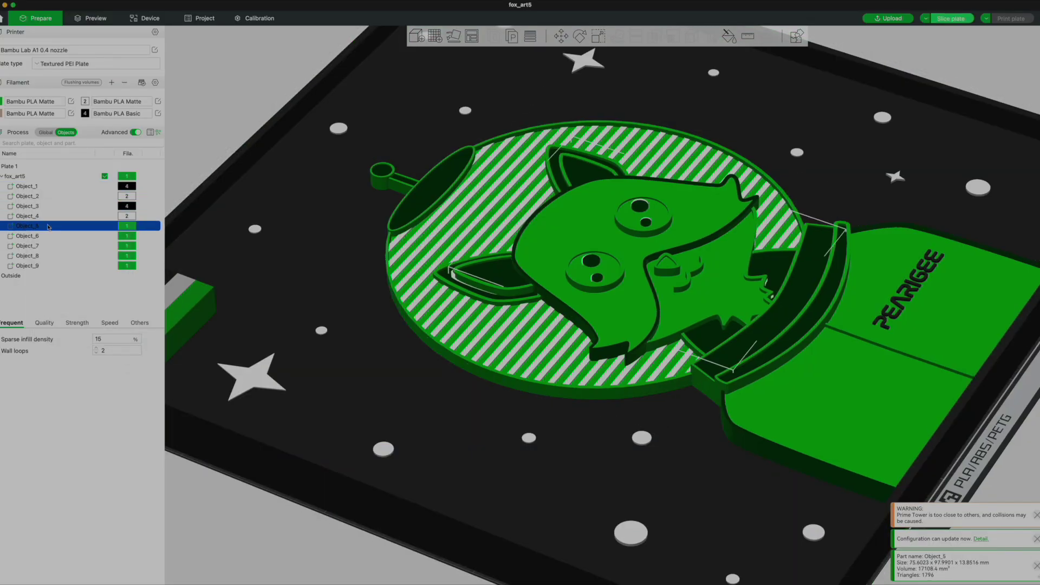
right_click(48, 226)
click(151, 358)
right_click(33, 235)
click(152, 385)
right_click(34, 245)
click(152, 396)
- Keep Object_8 on filament 1, assign filament 3 to Object_9 and slice the plate
click(37, 257)
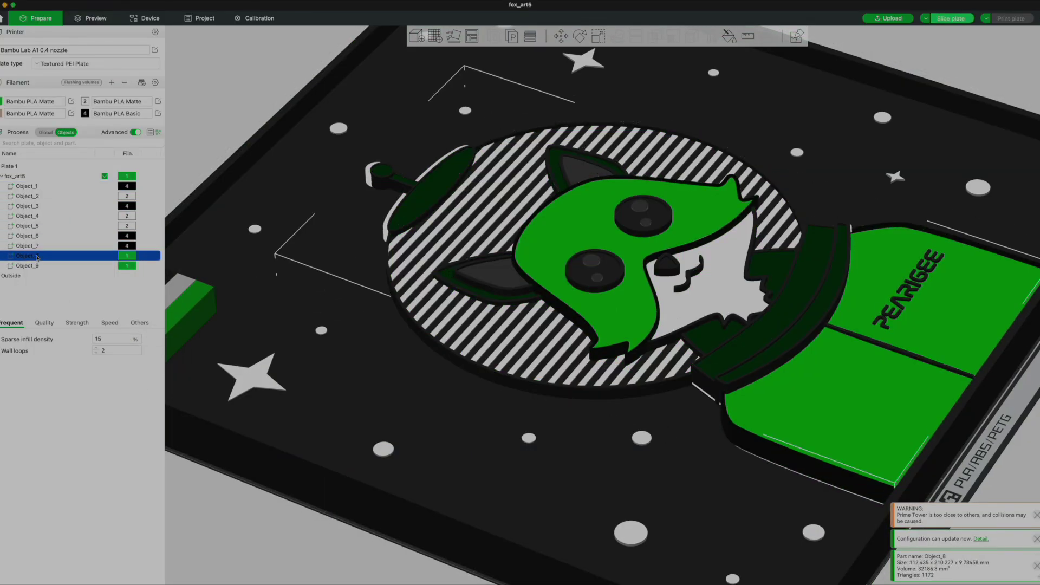
right_click(33, 266)
click(152, 406)
key(ctrl+r)
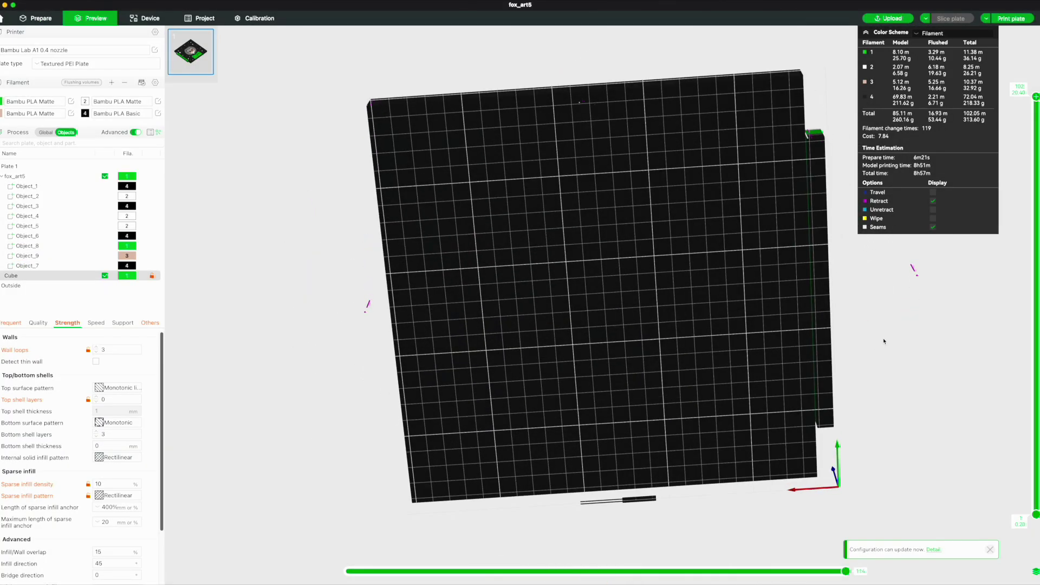
- Inspect the sliced fox artwork by layer height and open the dialog for sending the print job
drag(885, 341, 900, 292)
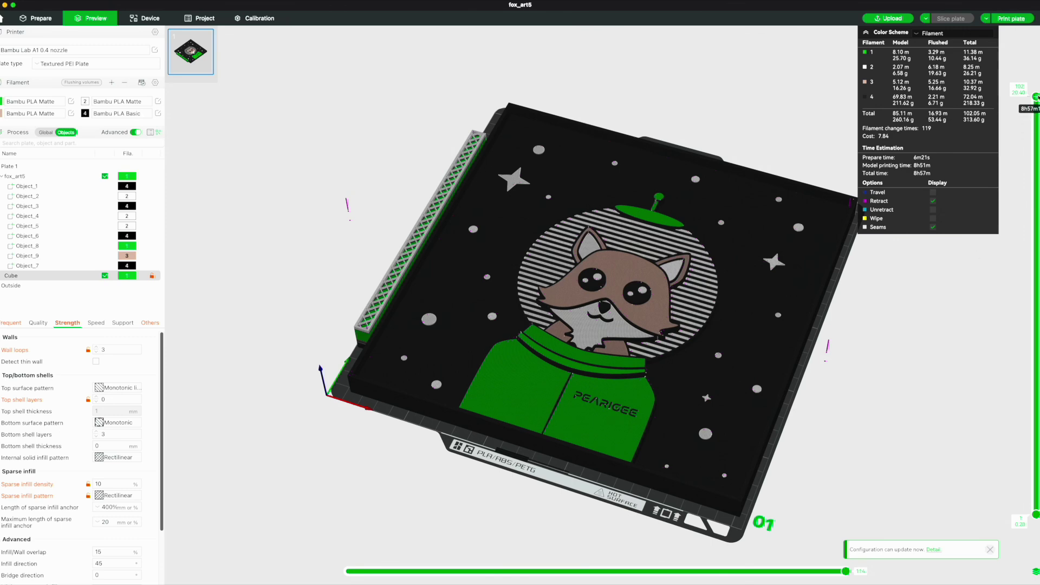
drag(1037, 96, 1037, 191)
click(1020, 20)
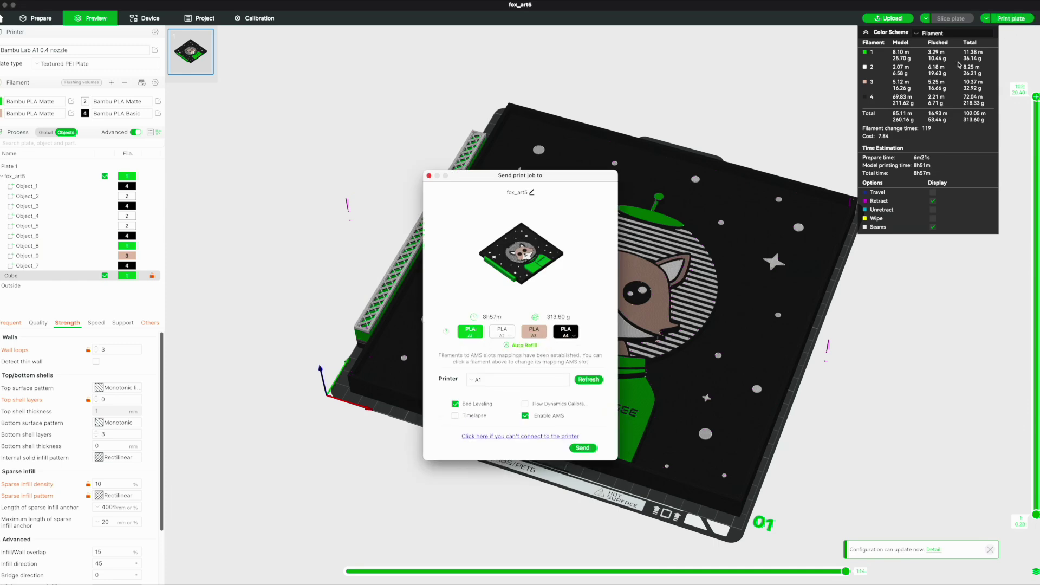